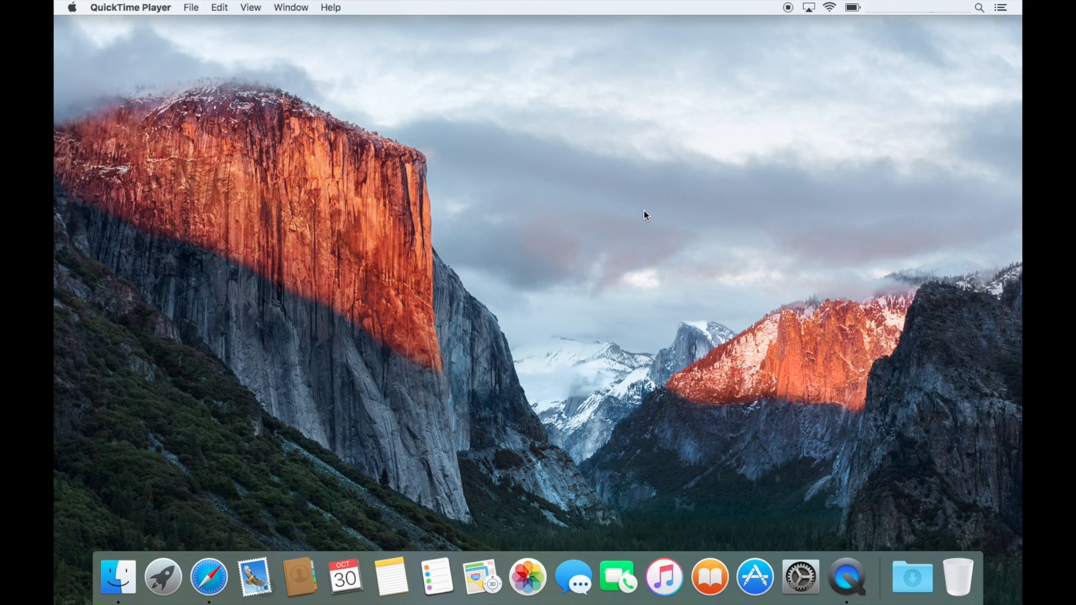
Launch TarDiskPair from the TarDisk volume and bring up its online pairing instructions.
click(498, 167)
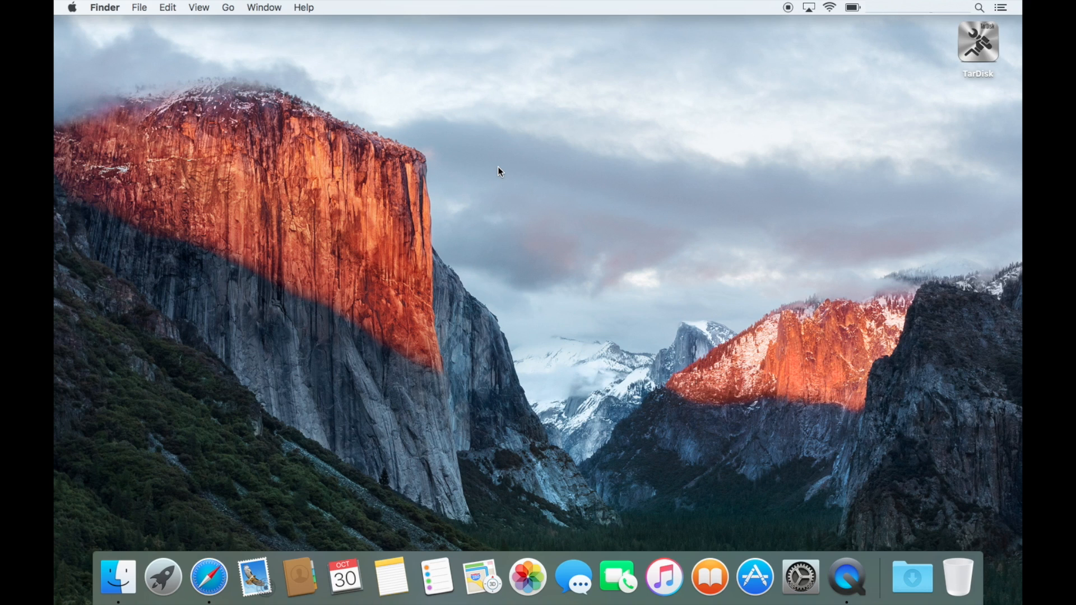
double_click(975, 54)
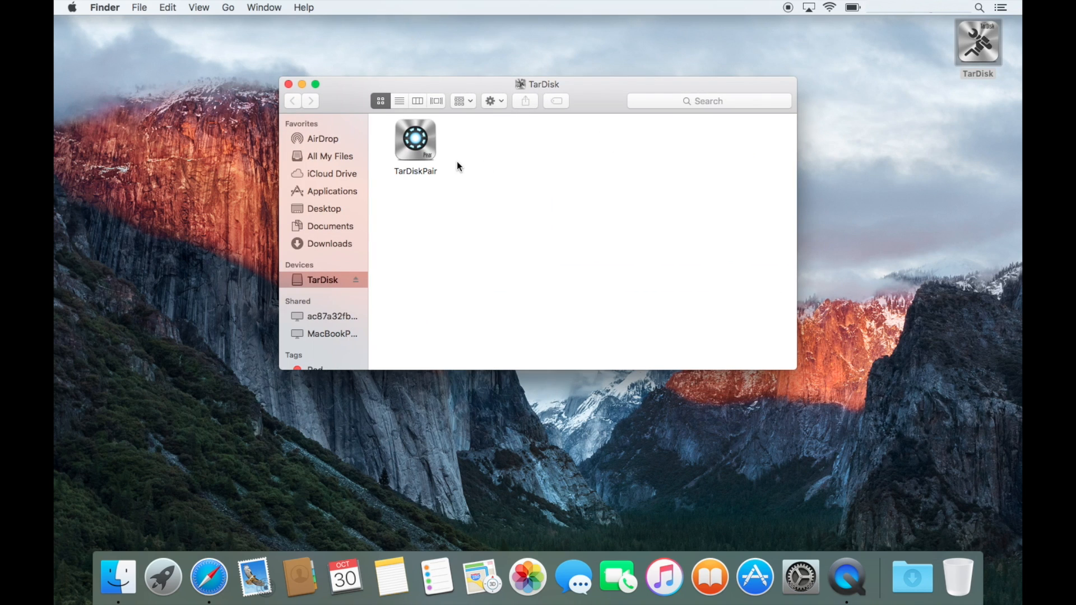
double_click(416, 143)
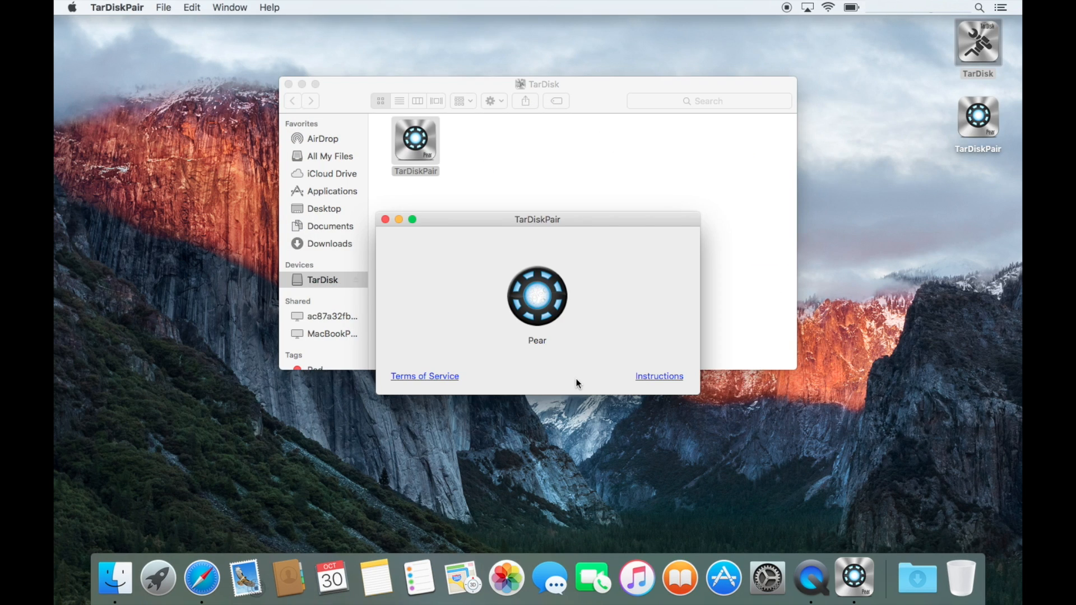
click(651, 376)
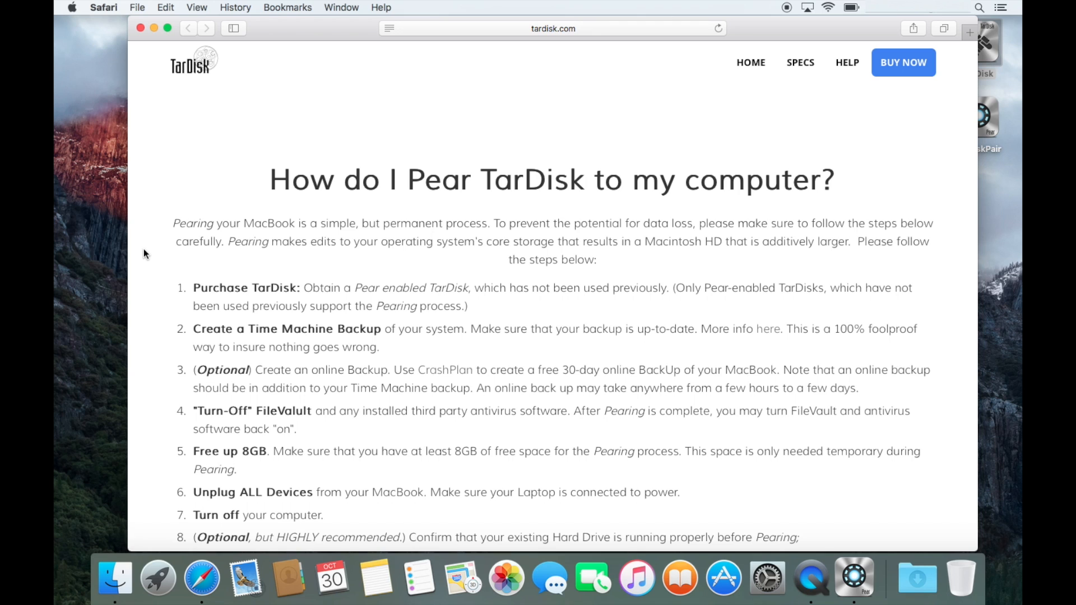
scroll(144, 250, down, 5)
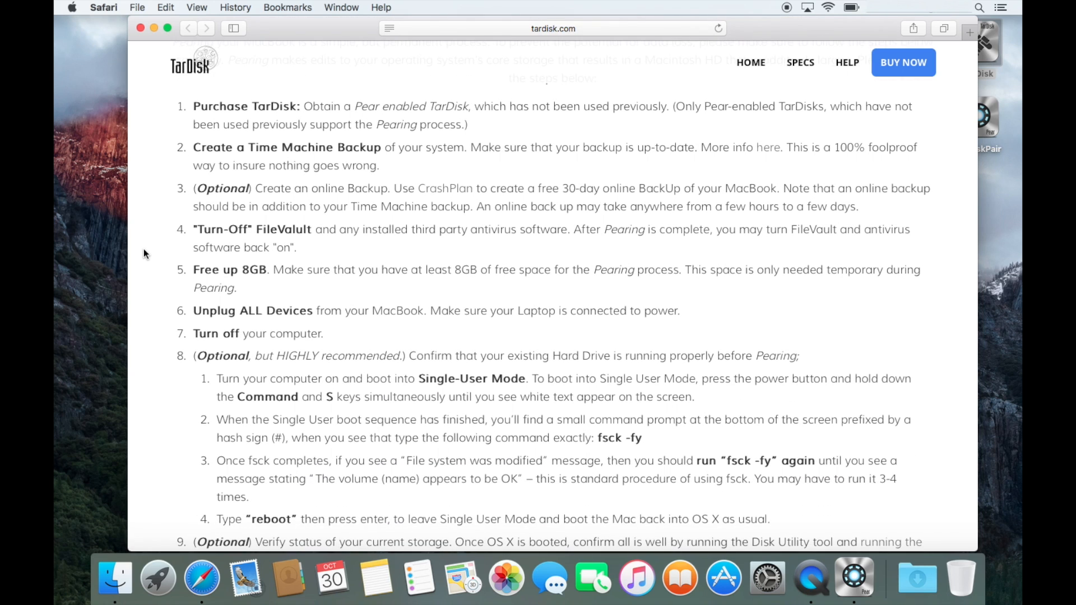
scroll(144, 249, down, 1)
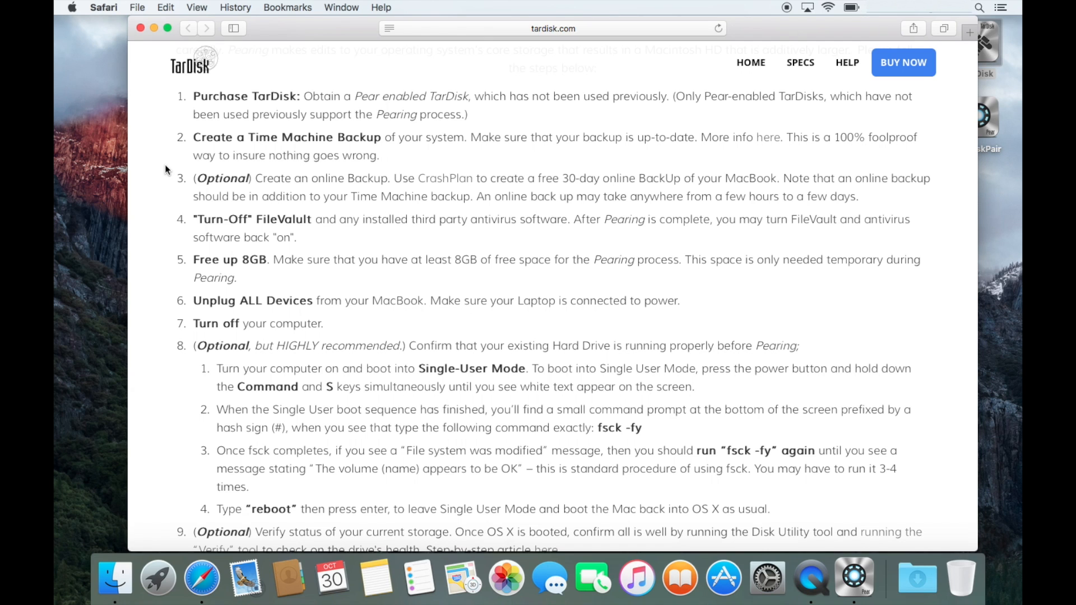
scroll(166, 170, down, 3)
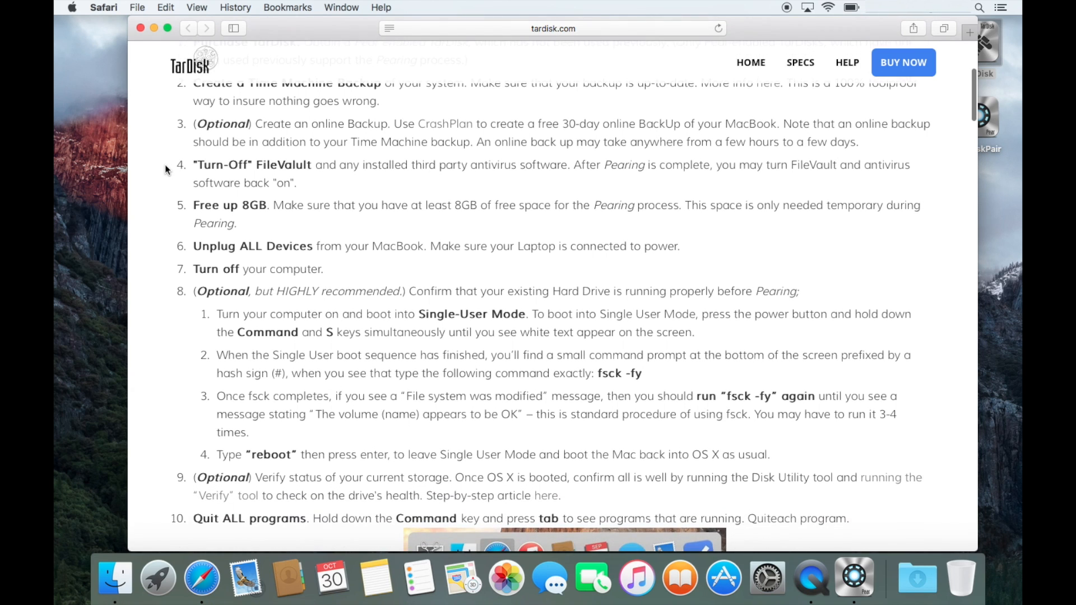
scroll(166, 170, down, 3)
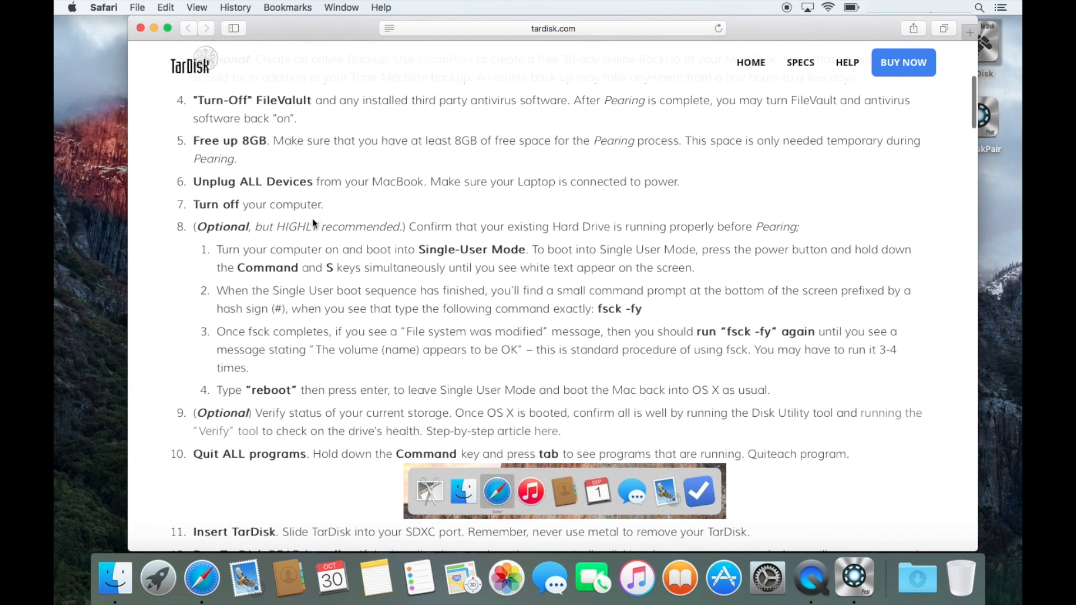
Bring up System Preferences after reading the pairing guide's preparation steps.
click(768, 579)
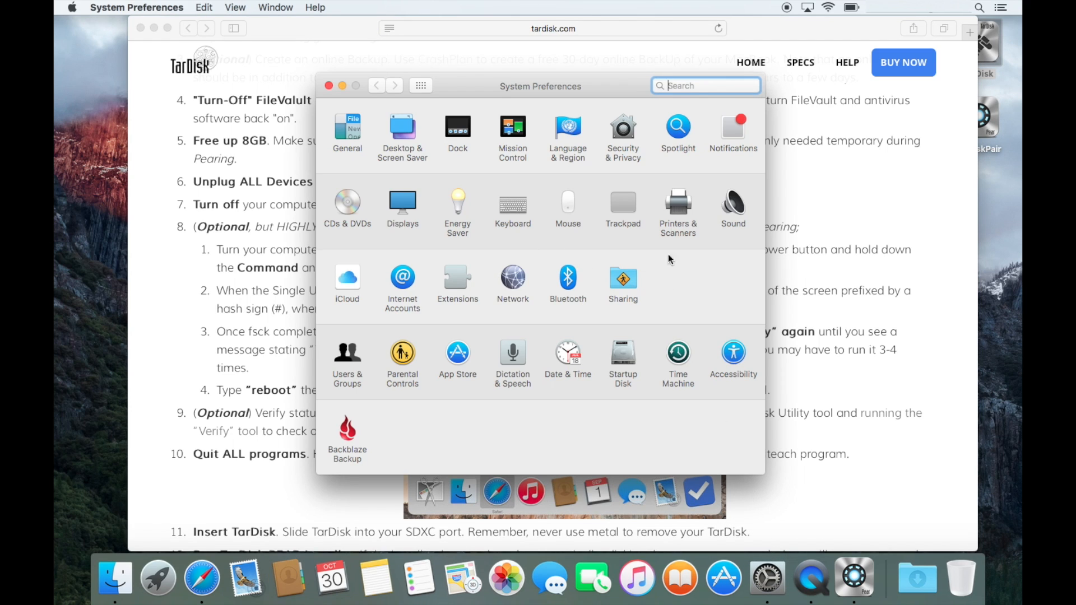
Confirm in Security & Privacy that FileVault is off for Macintosh HD, then return to the guide.
click(631, 140)
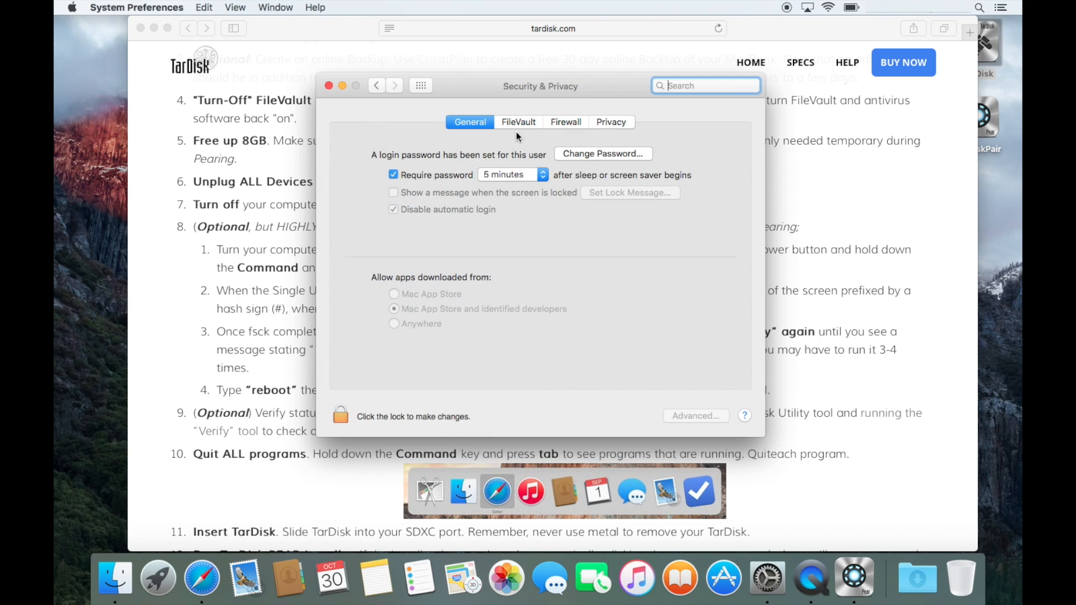
click(522, 124)
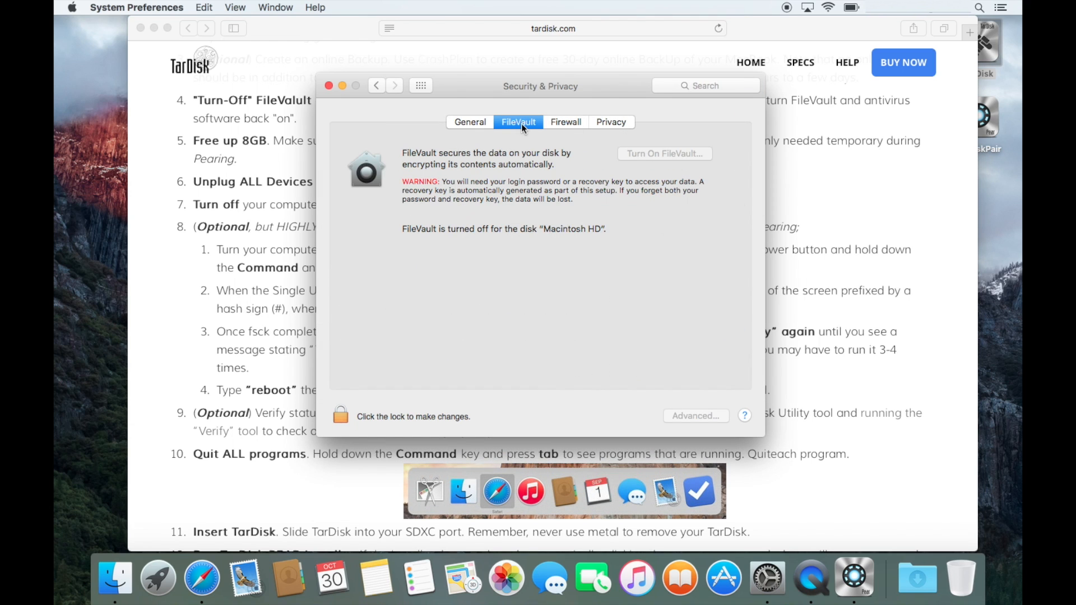
click(171, 146)
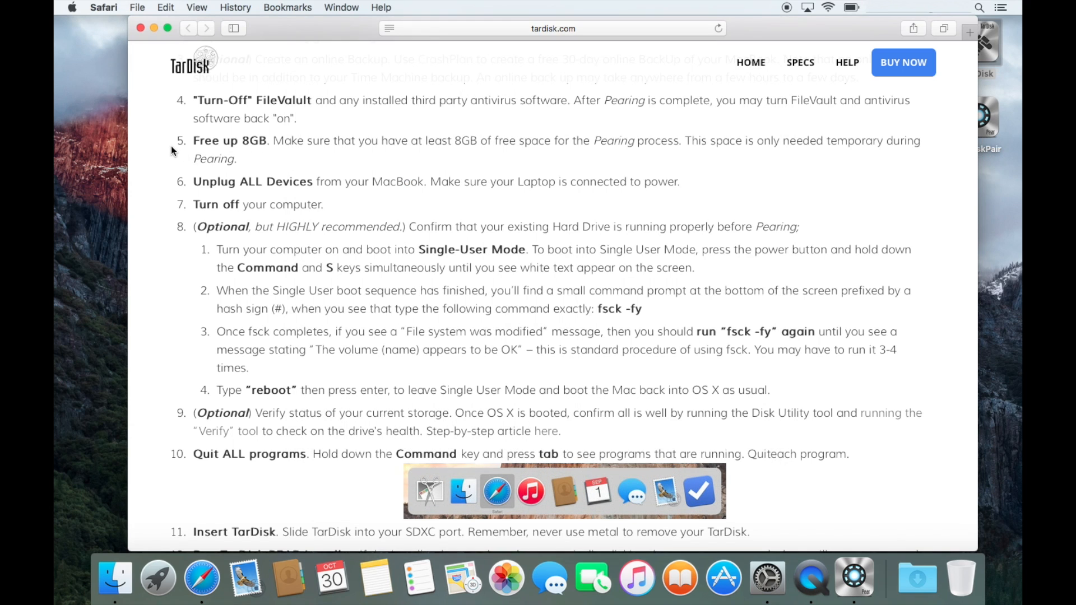
scroll(171, 145, down, 2)
scroll(171, 146, down, 1)
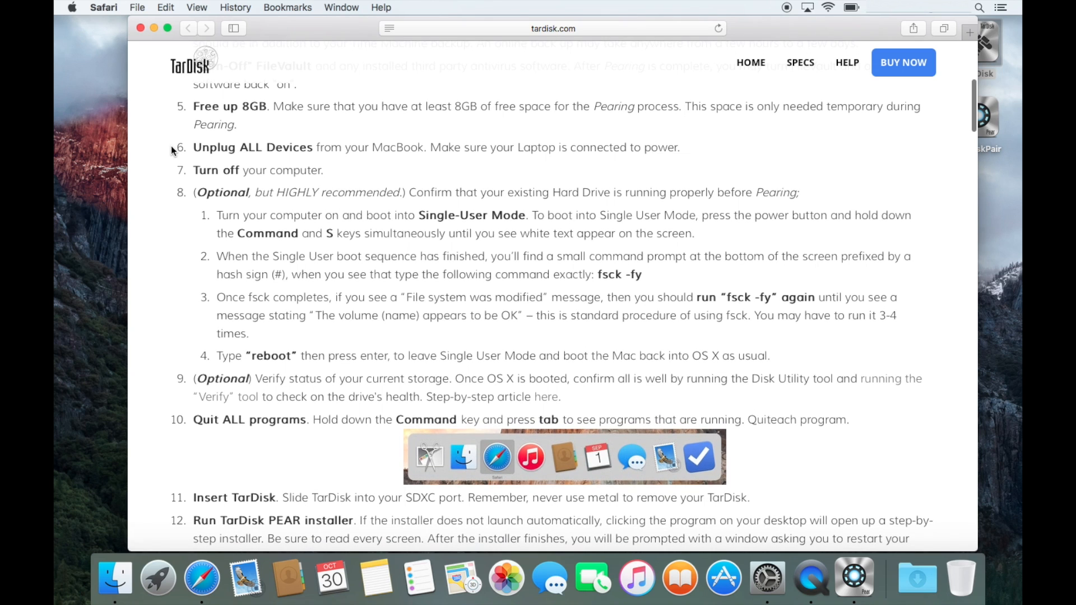
scroll(171, 145, down, 2)
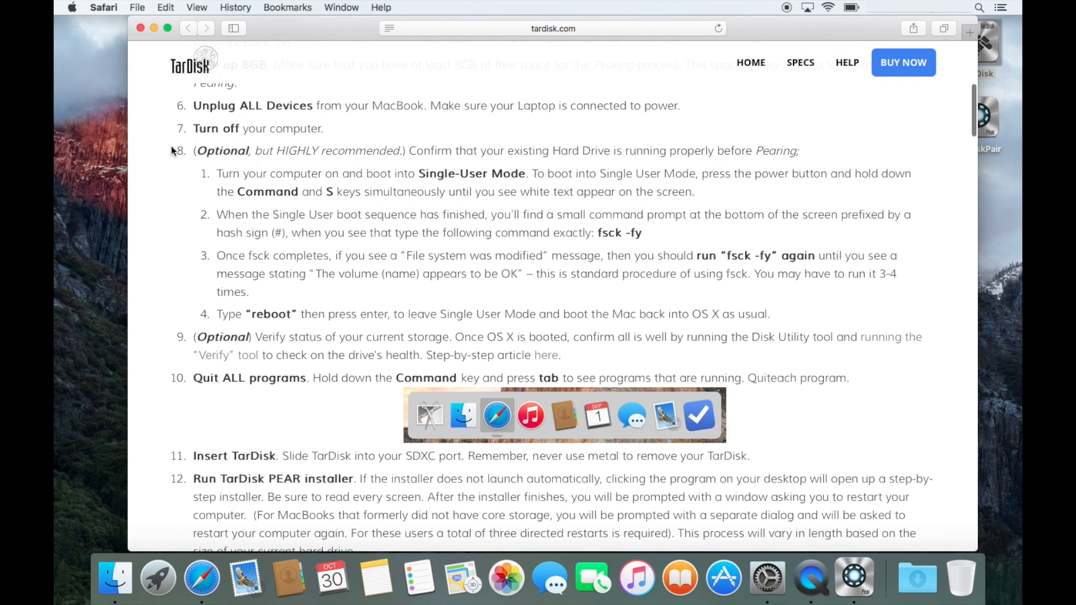
scroll(171, 146, down, 1)
scroll(170, 146, down, 1)
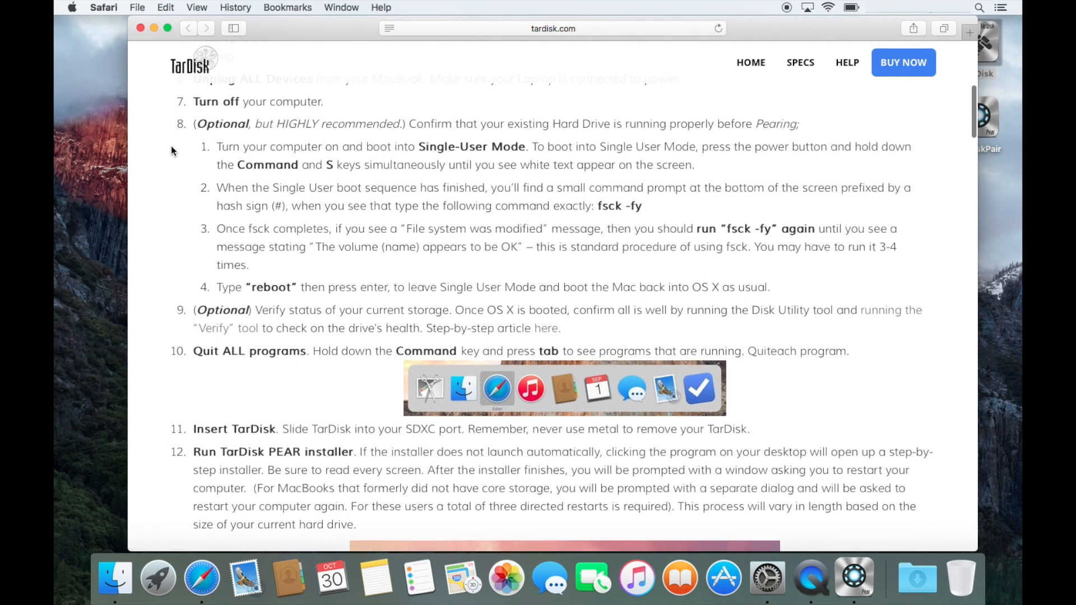
Close the Safari instructions window, leaving TarDiskPair on screen.
click(142, 28)
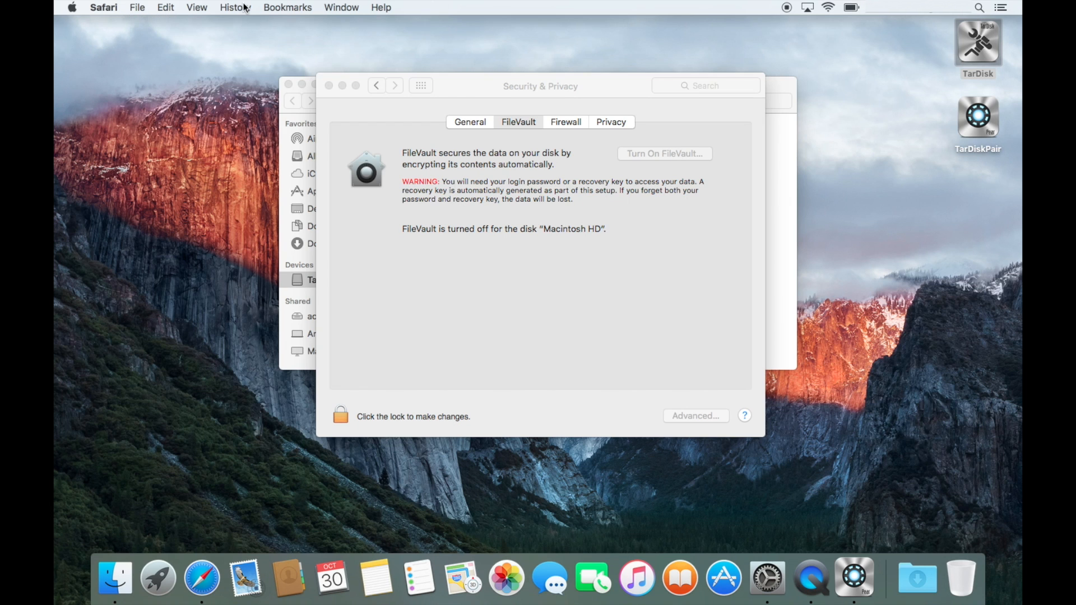
Start pairing the TarDisk and agree to enable CoreStorage.
click(72, 7)
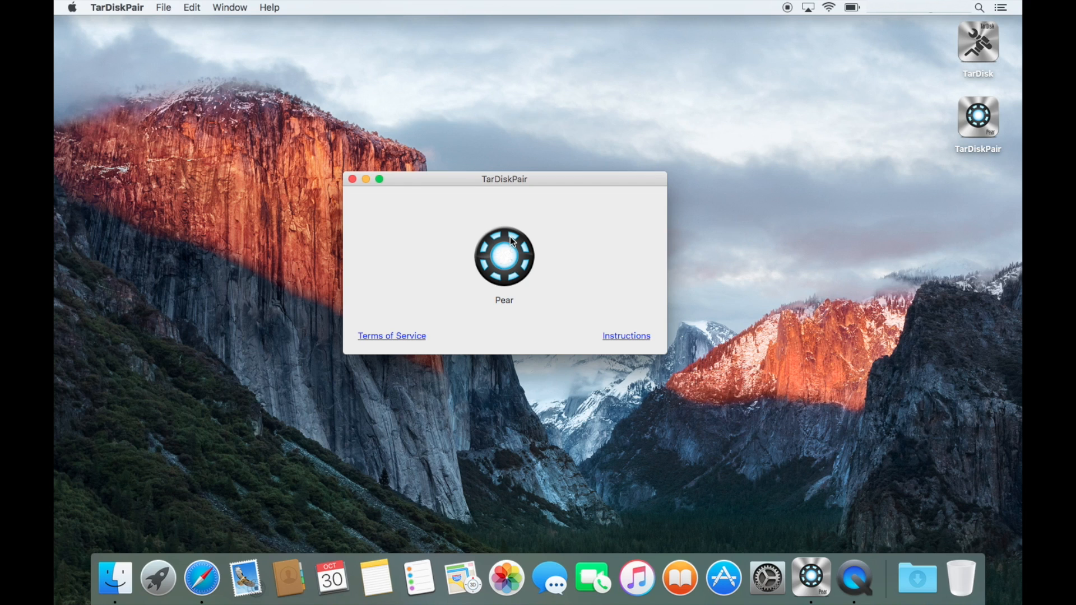
click(511, 237)
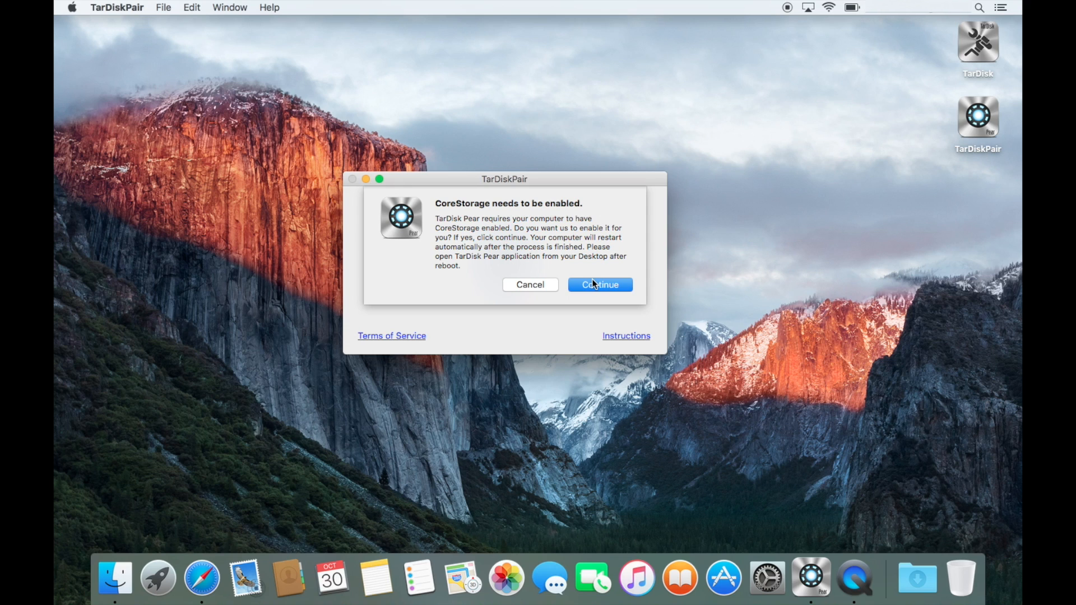
click(592, 283)
Authorize with administrator credentials to finish pairing part 1, then begin pairing again after relaunch.
click(539, 194)
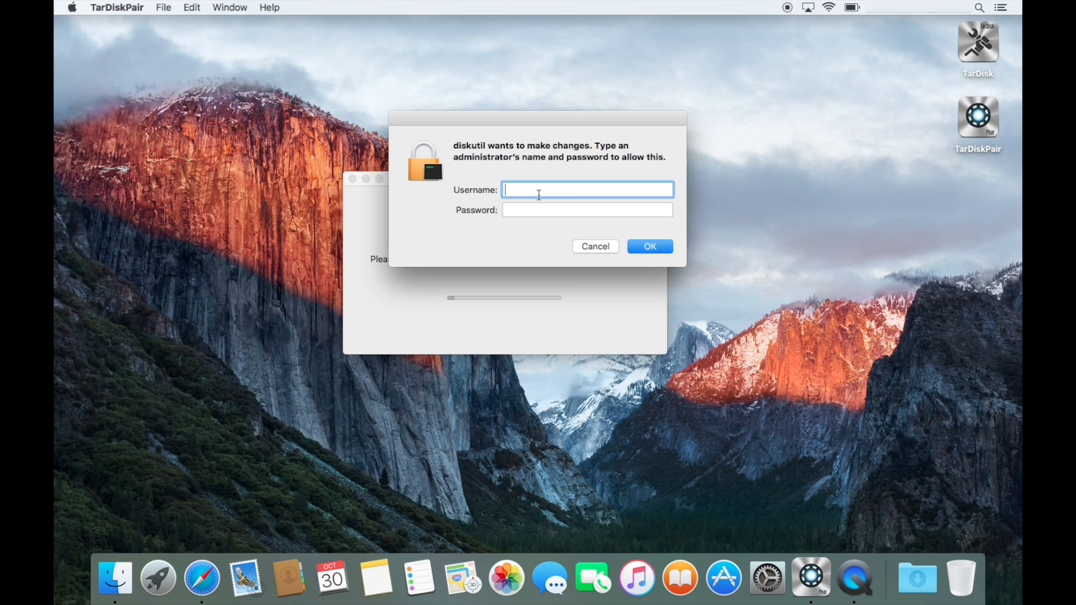
text(marceau)
key(Tab)
text(••••••)
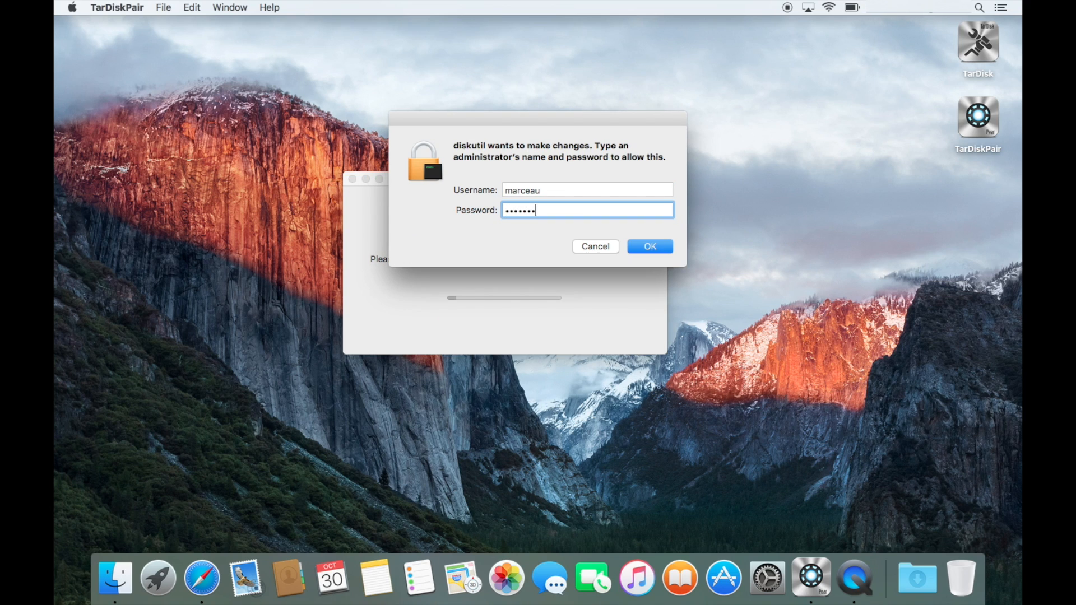
key(Return)
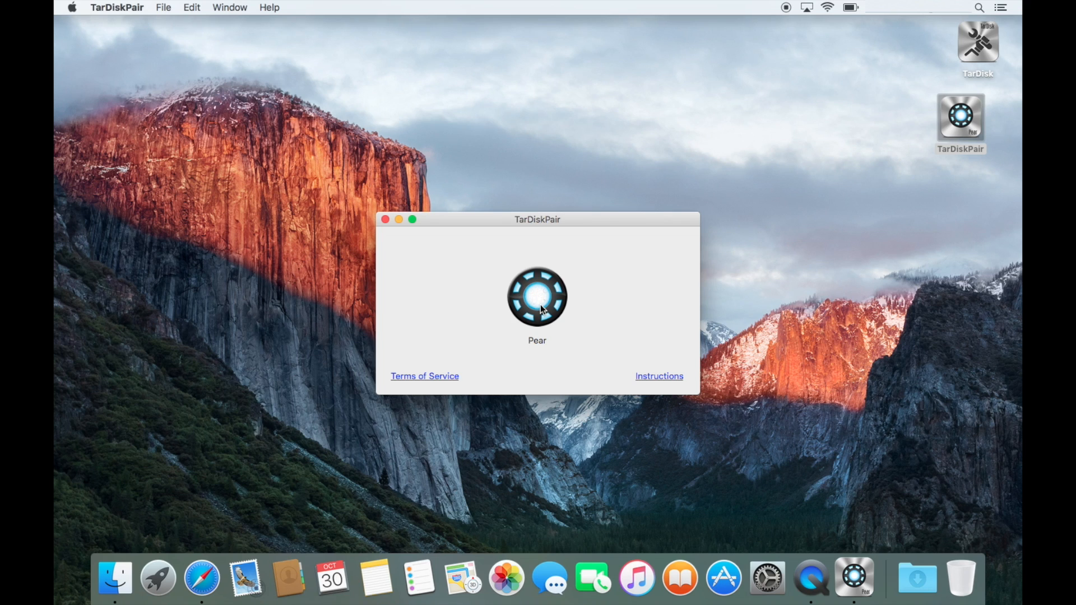
click(540, 305)
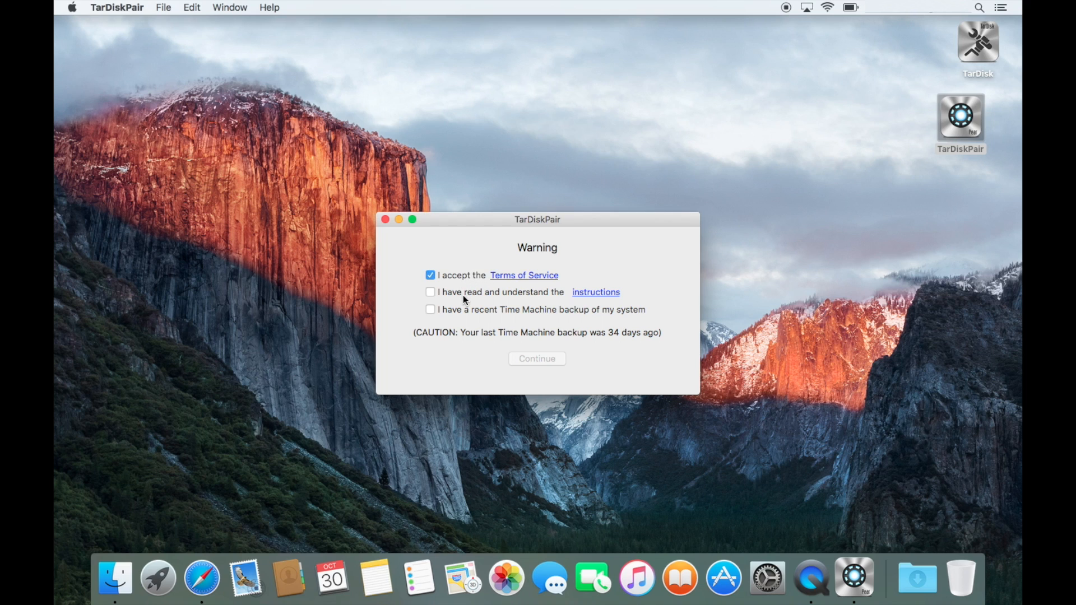
Accept the backup warning and restart notice, reaching the 293.29 GB free of 505.21 GB pairing preview.
click(430, 310)
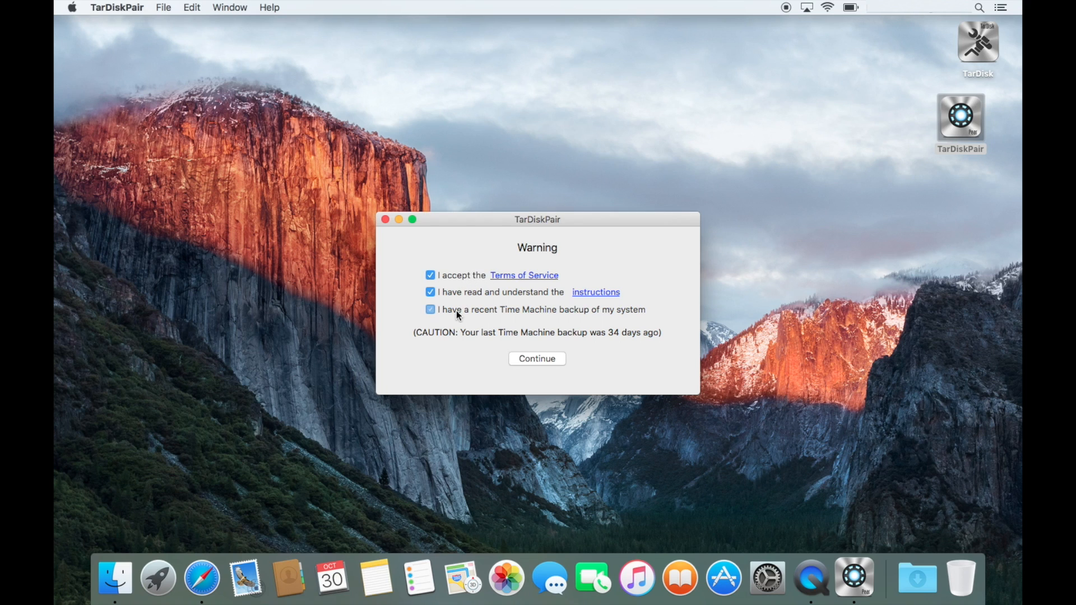
click(536, 359)
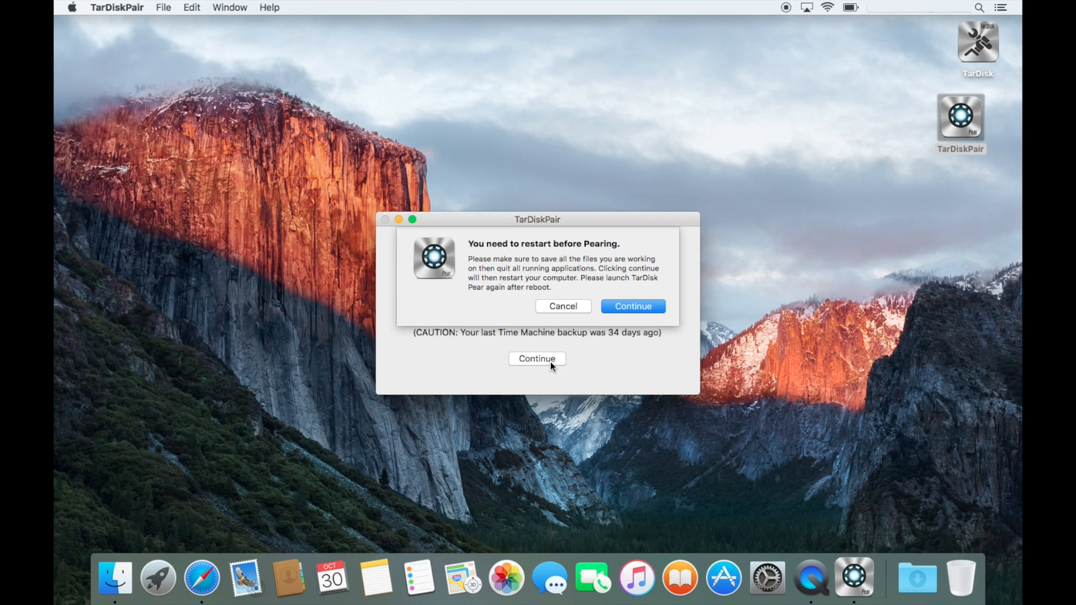
click(641, 308)
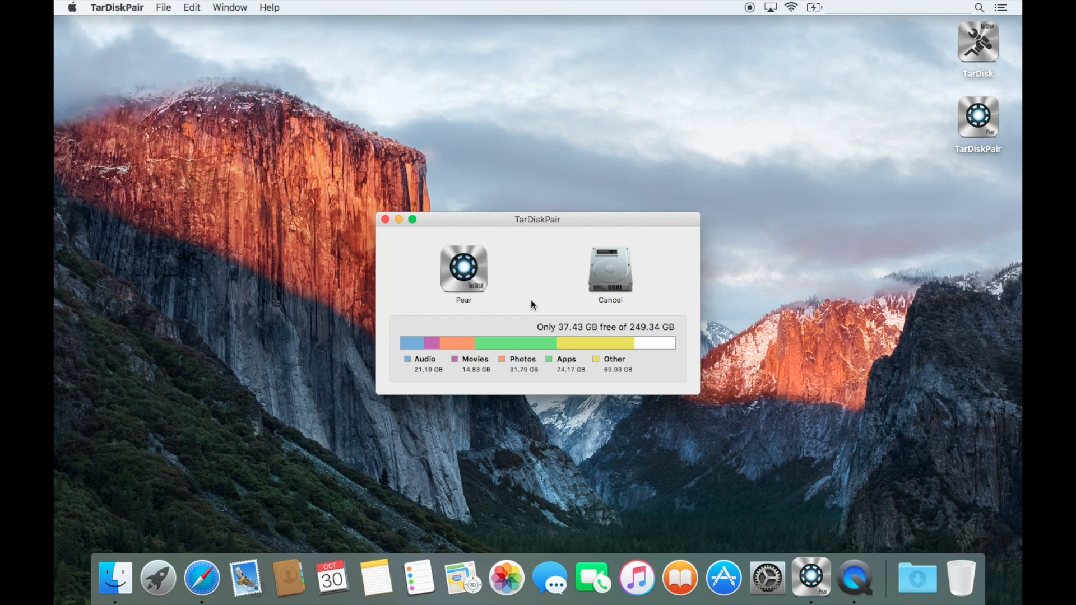
click(477, 278)
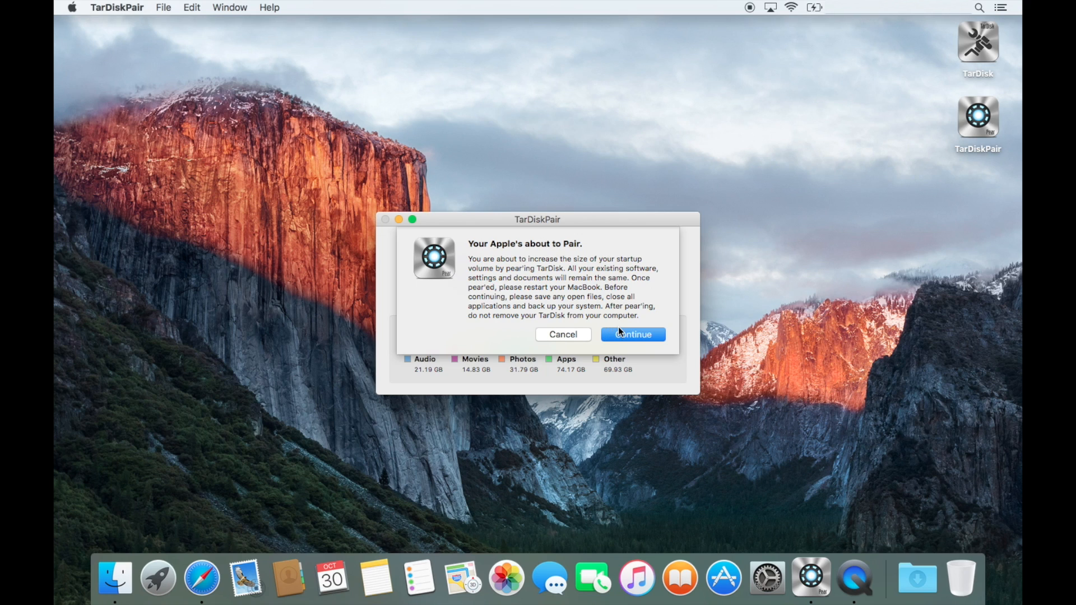
Confirm the pairing and authorize it with administrator credentials so pairing begins.
click(578, 336)
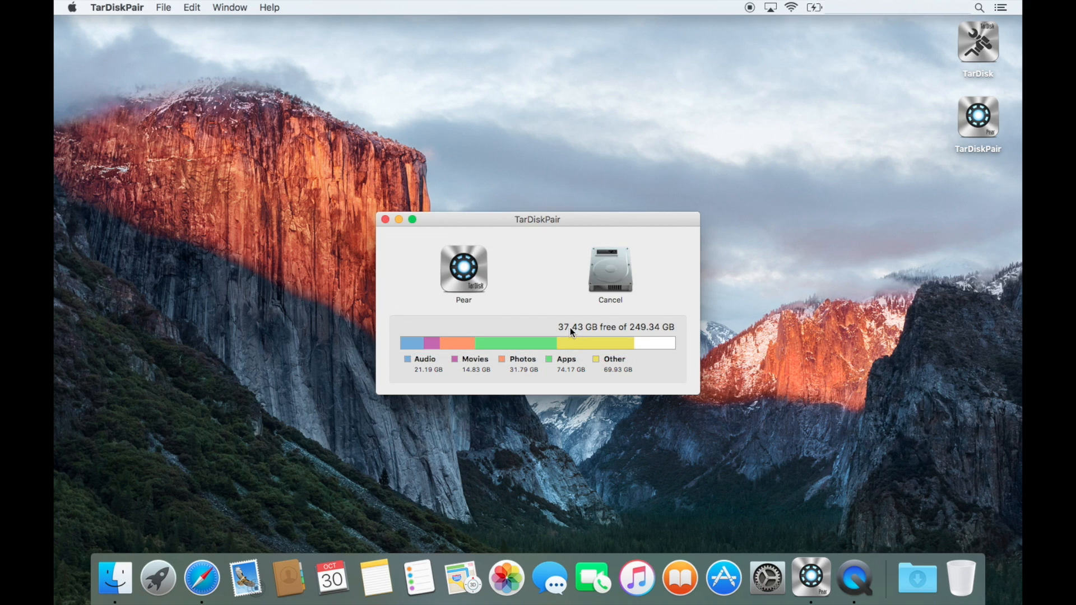
click(465, 270)
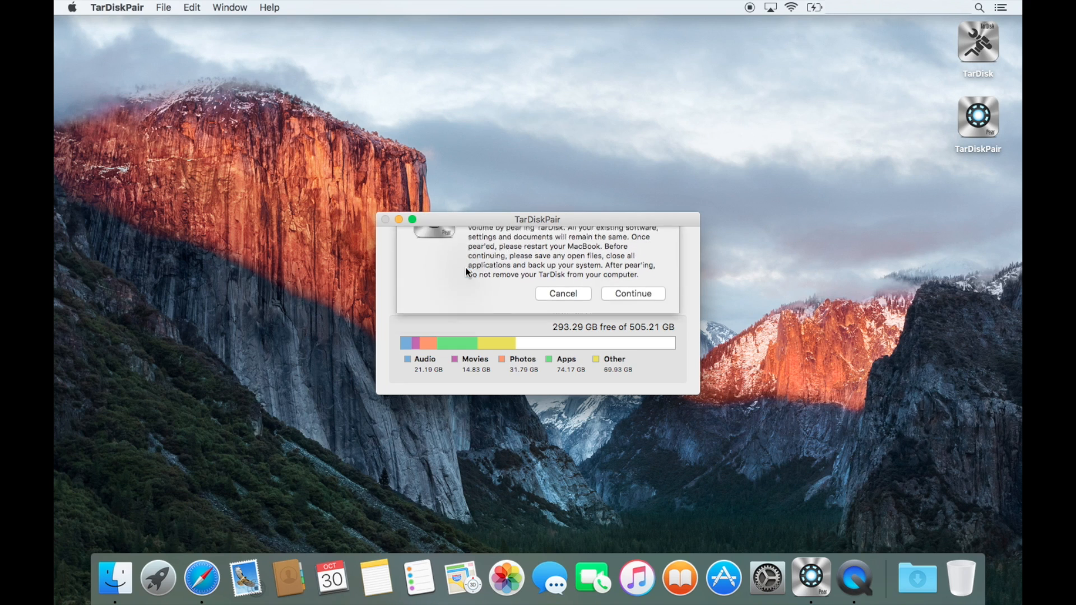
click(629, 335)
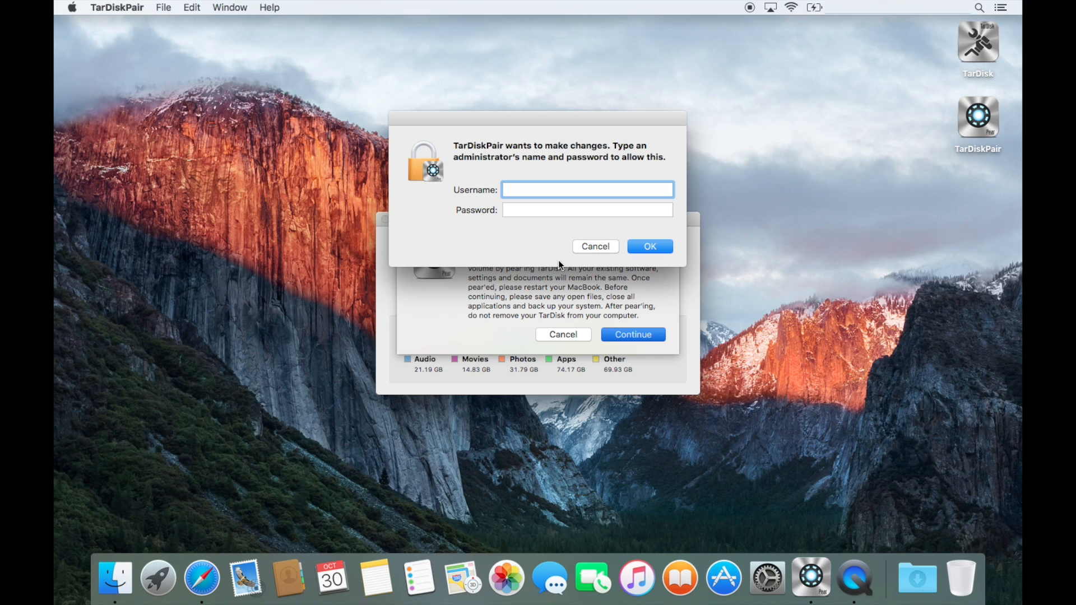
text(marceau)
key(Tab)
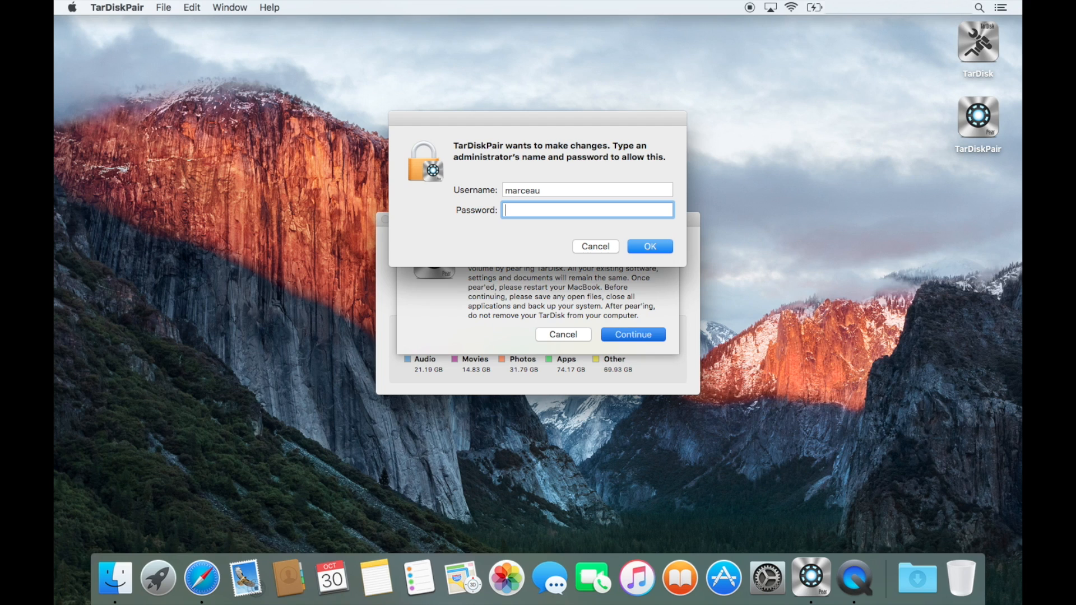
text(••••••••)
key(Return)
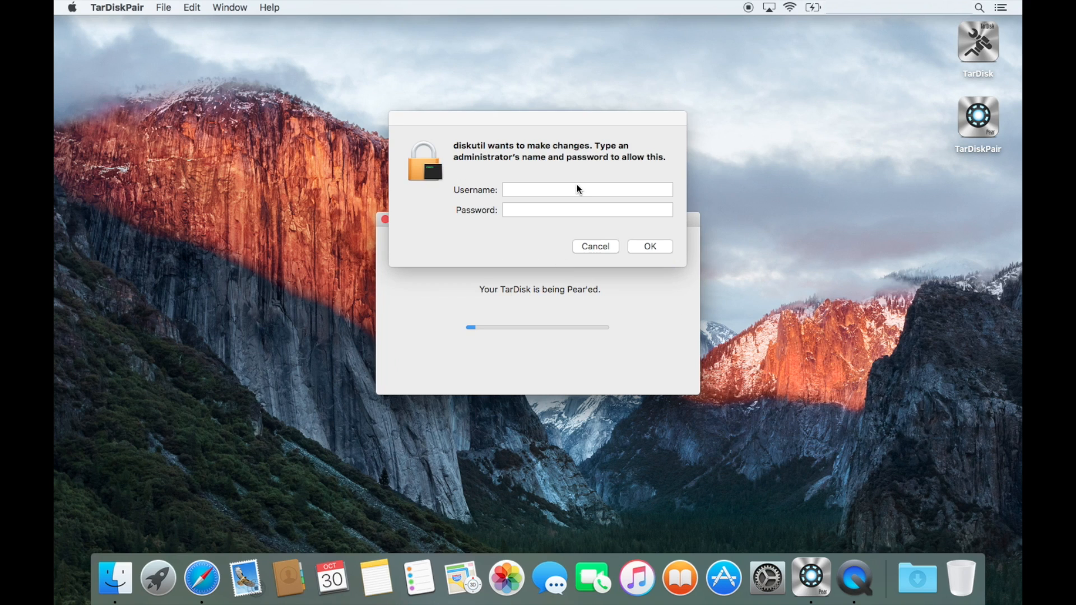
Authorize diskutil with administrator credentials so pairing completes.
click(563, 191)
text(ma)
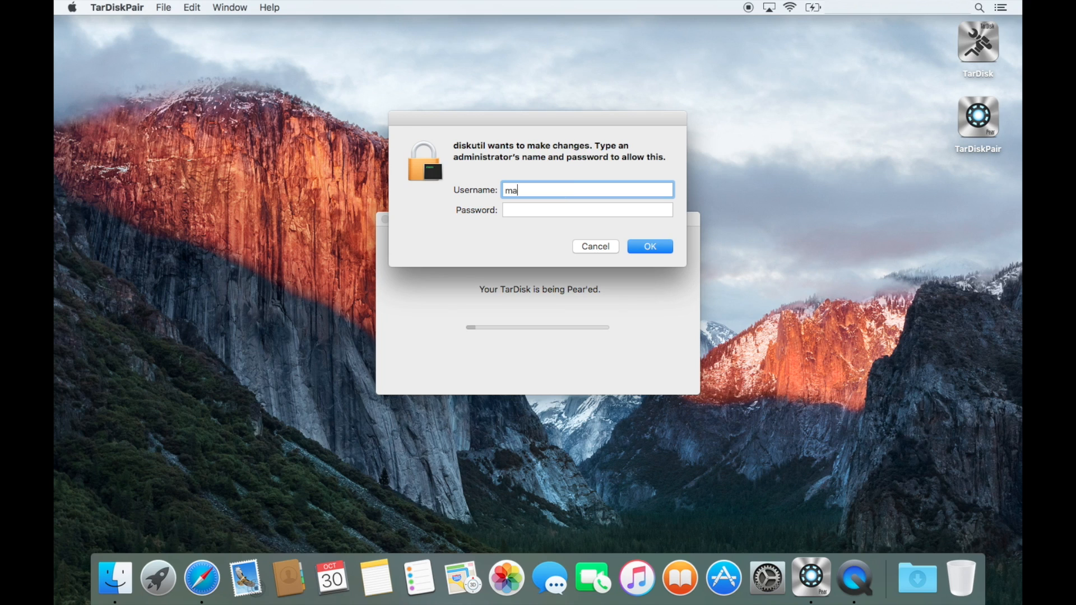
text(rceau)
key(Tab)
text(•••••••)
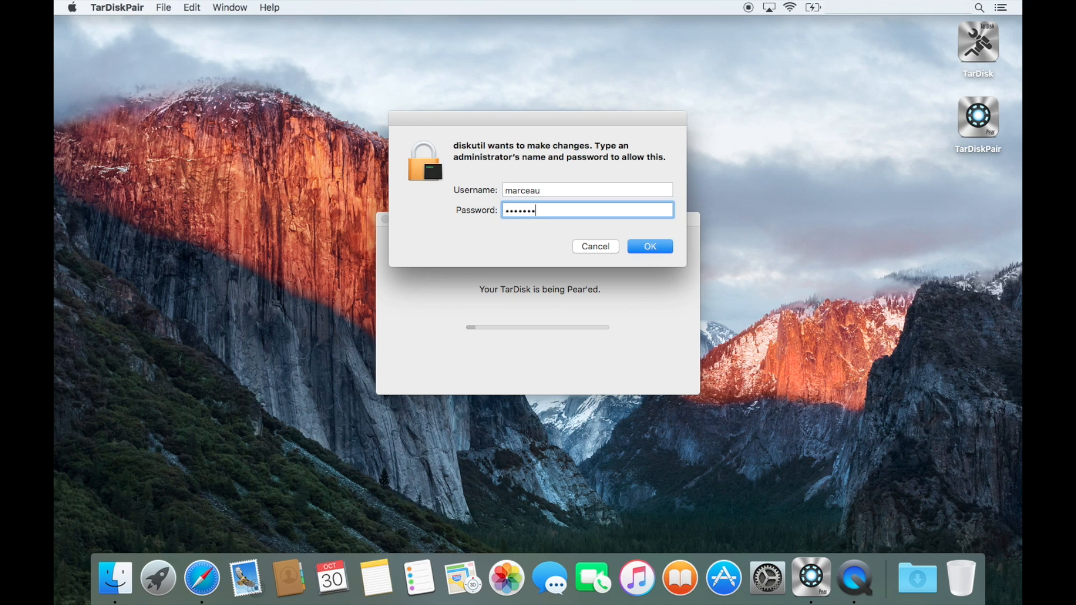
key(Return)
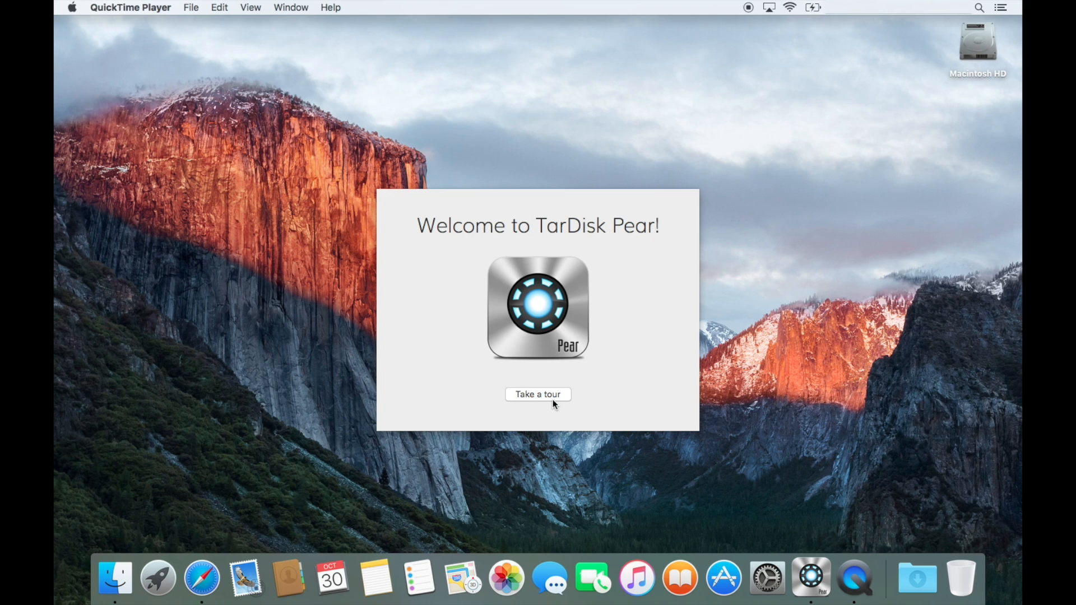
Tour the welcome screen showing capacity grown from 249.7GB to 505.2GB, then dismiss it.
click(555, 396)
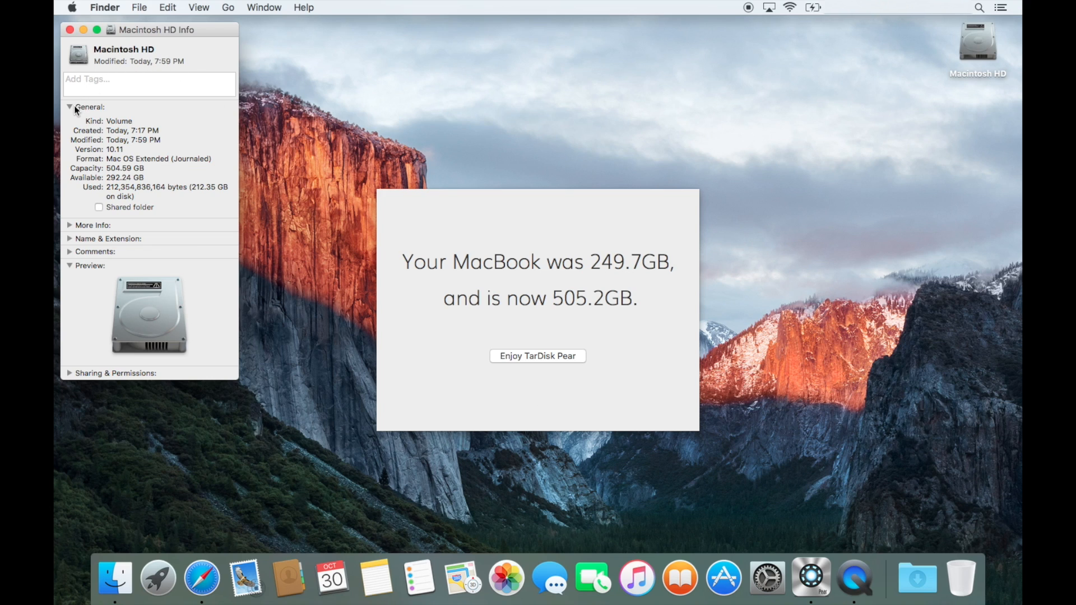
click(69, 226)
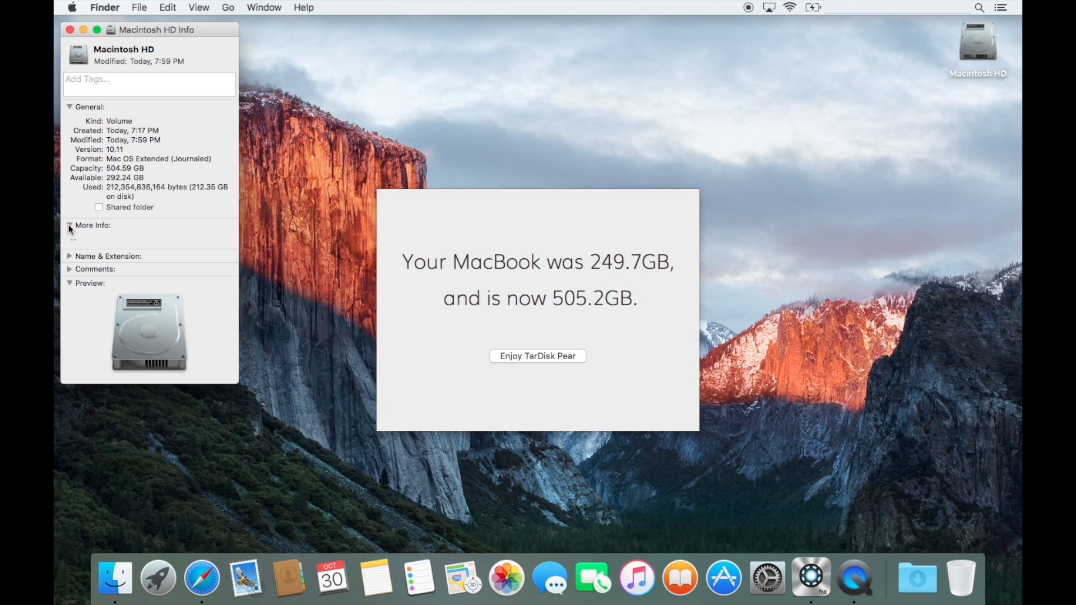
click(71, 227)
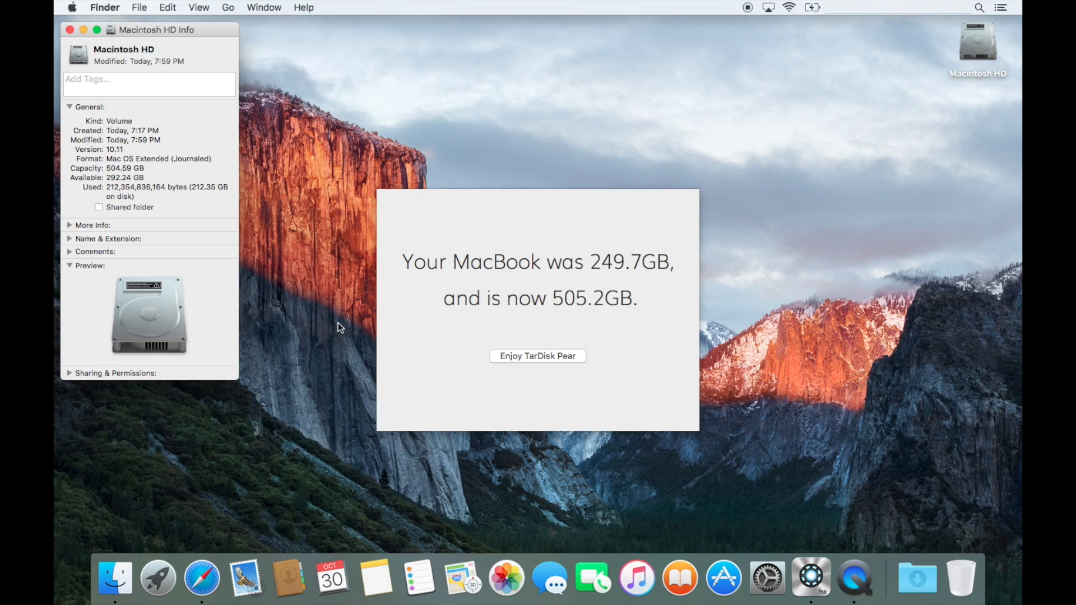
click(529, 355)
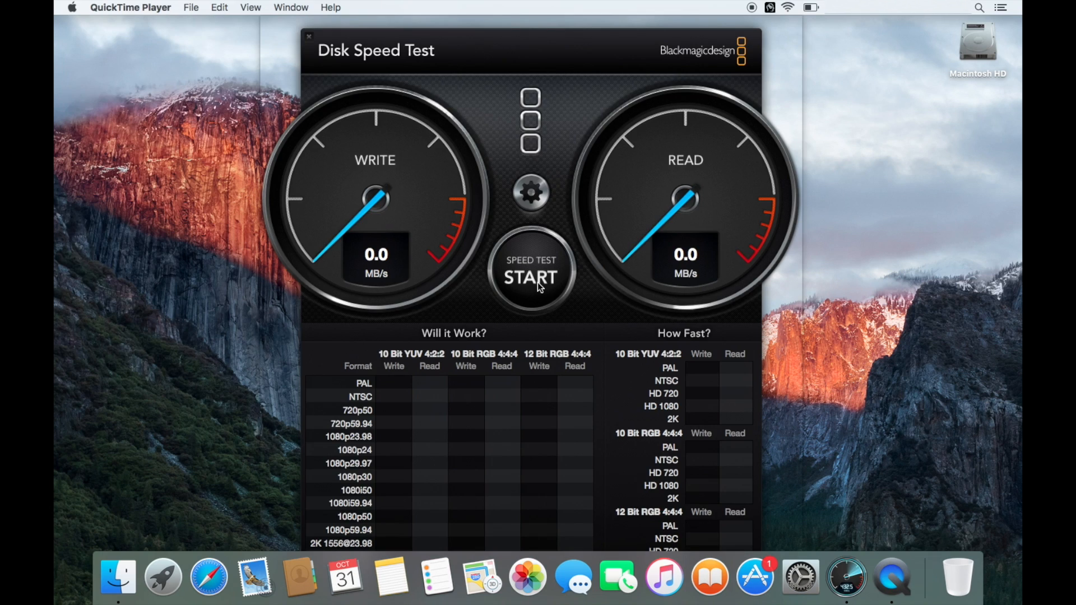
Start a Blackmagic Disk Speed Test run on the expanded drive.
click(531, 195)
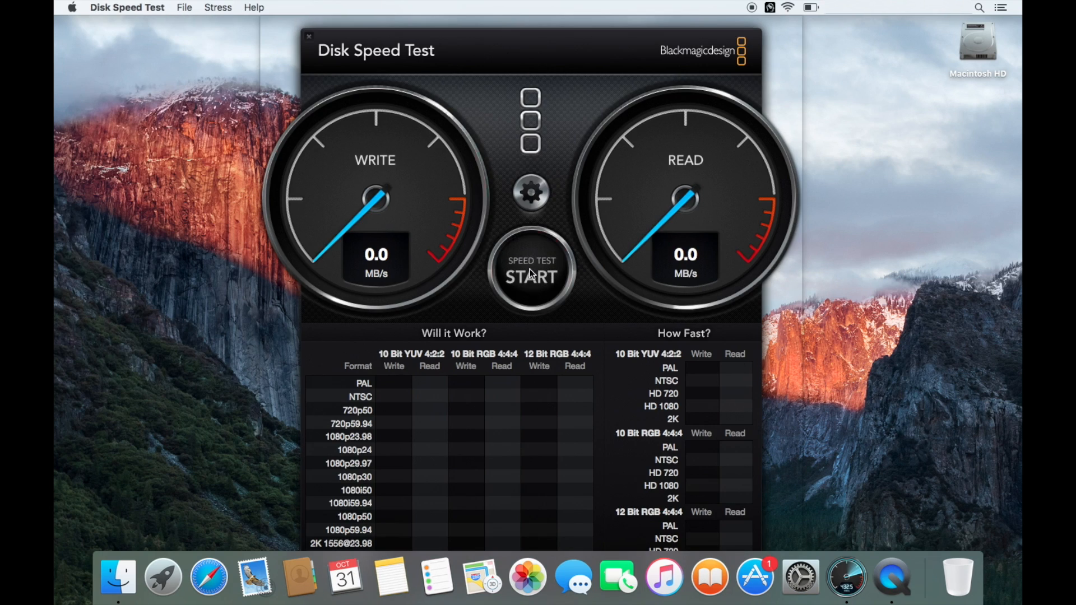
click(530, 270)
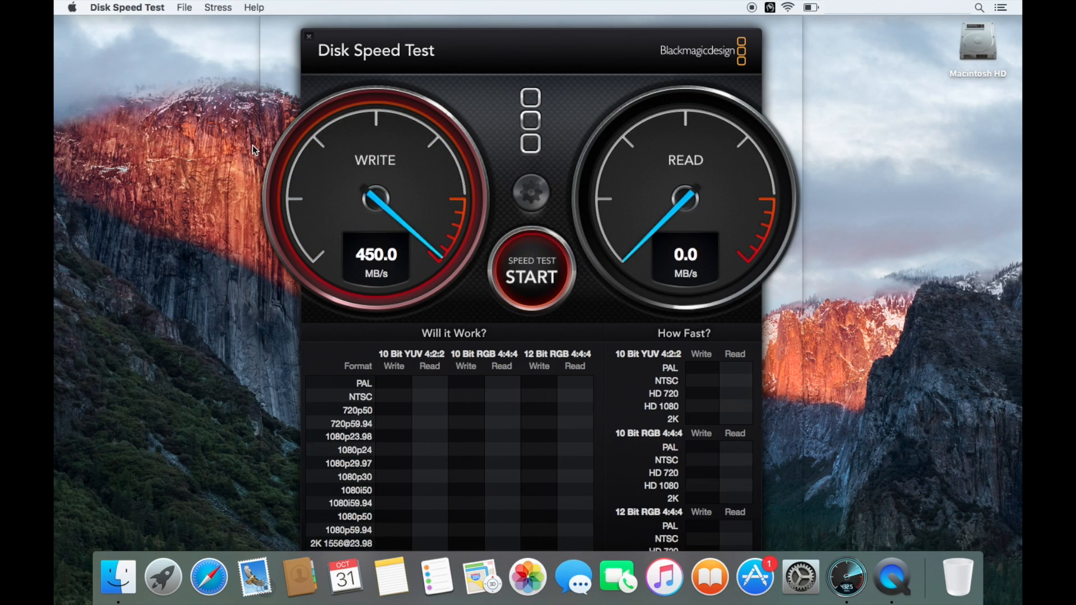